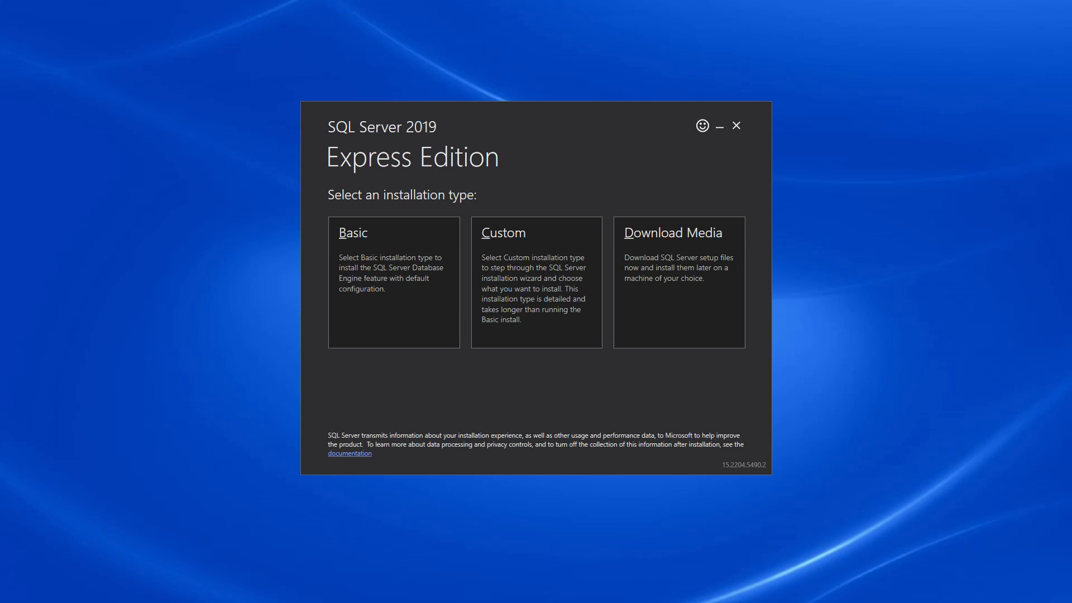
# Step: Download the Express media to C:\SQL2019 using the Custom installation type, and launch a new SQL Server stand-alone installation
pyautogui.click(546, 267)
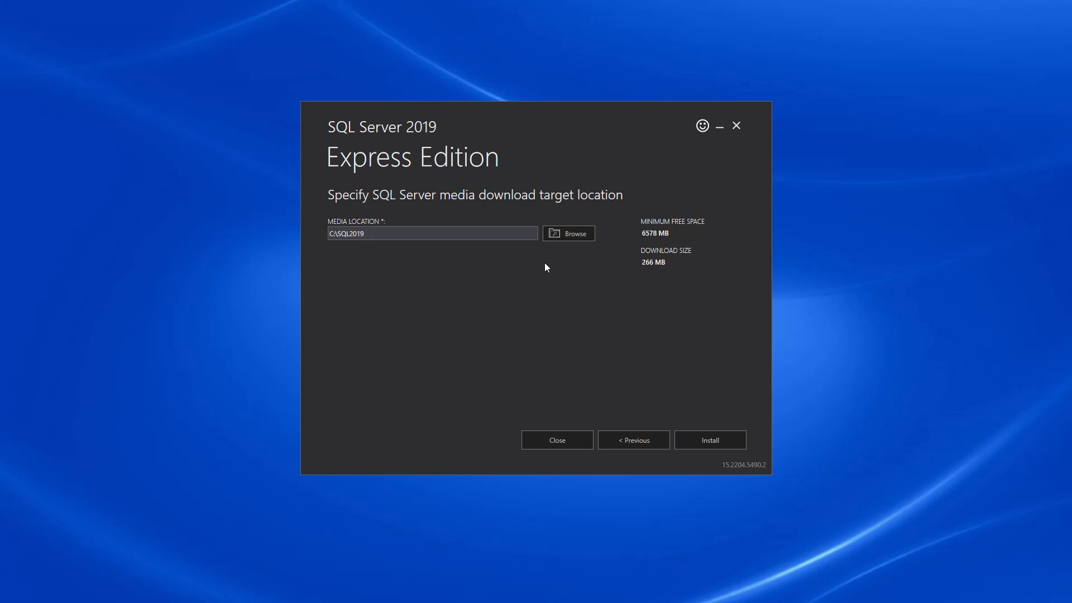
pyautogui.click(686, 434)
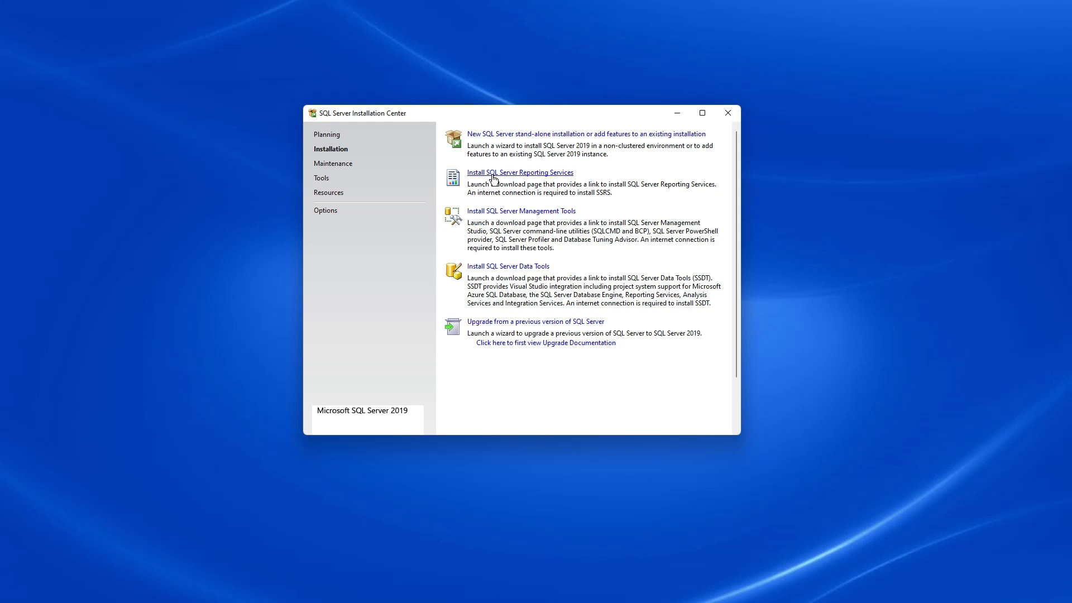
pyautogui.moveTo(304, 103); pyautogui.dragTo(101, 26)
pyautogui.moveTo(737, 436); pyautogui.dragTo(1042, 588)
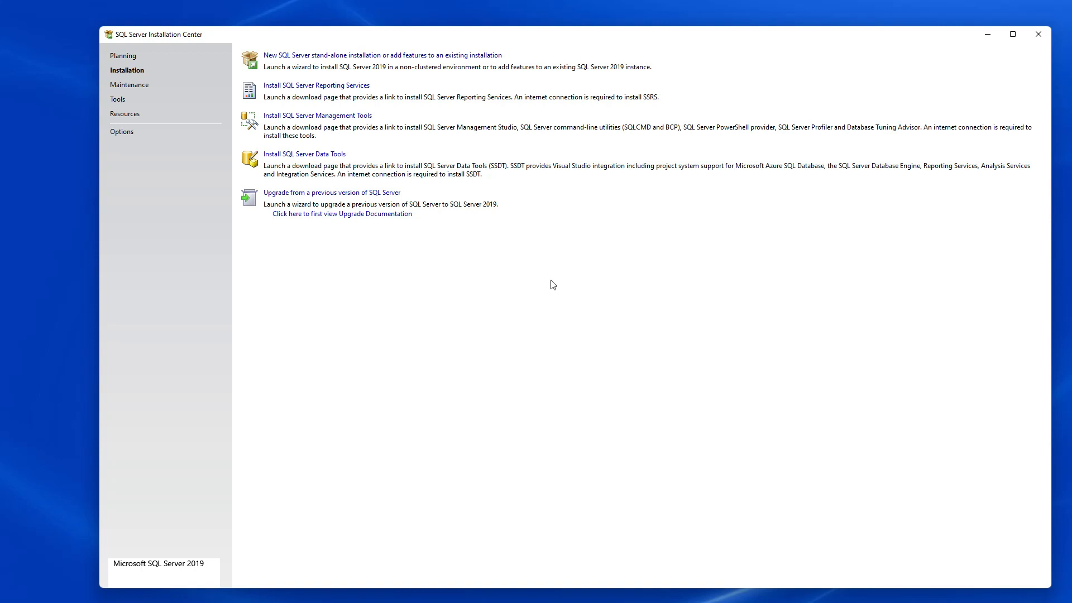
pyautogui.click(333, 56)
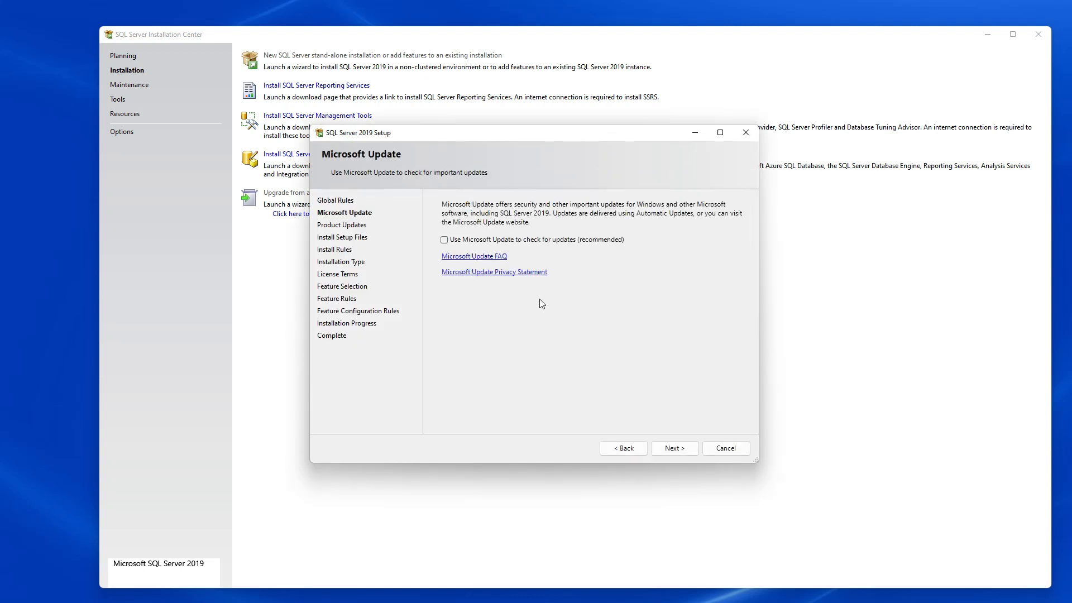
# Step: Leave Microsoft Update off, skip the product update scan, and proceed past the install rules in an enlarged setup window
pyautogui.click(686, 450)
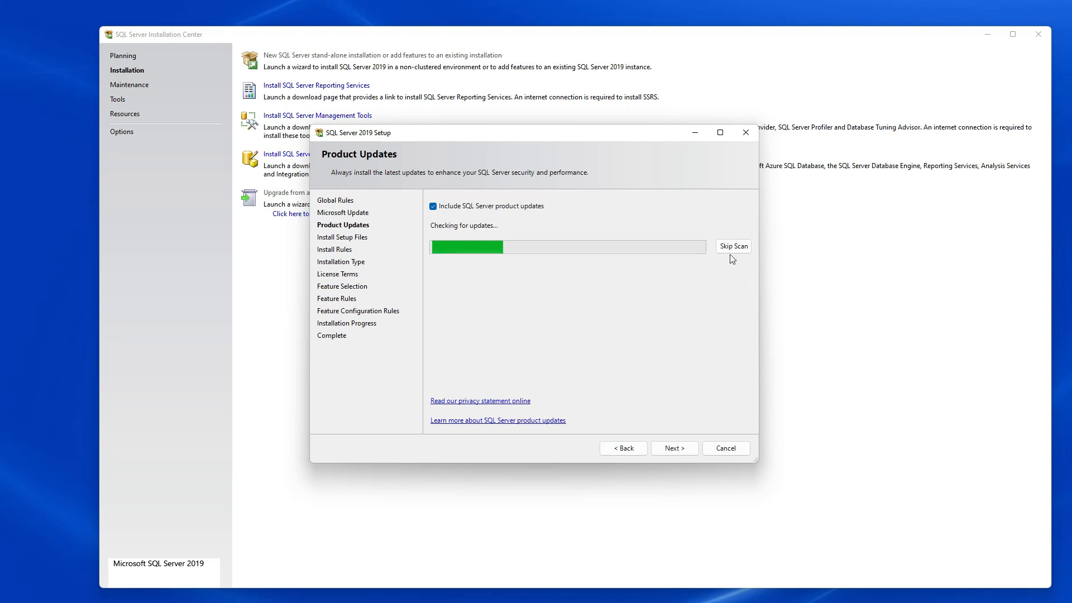
pyautogui.click(732, 248)
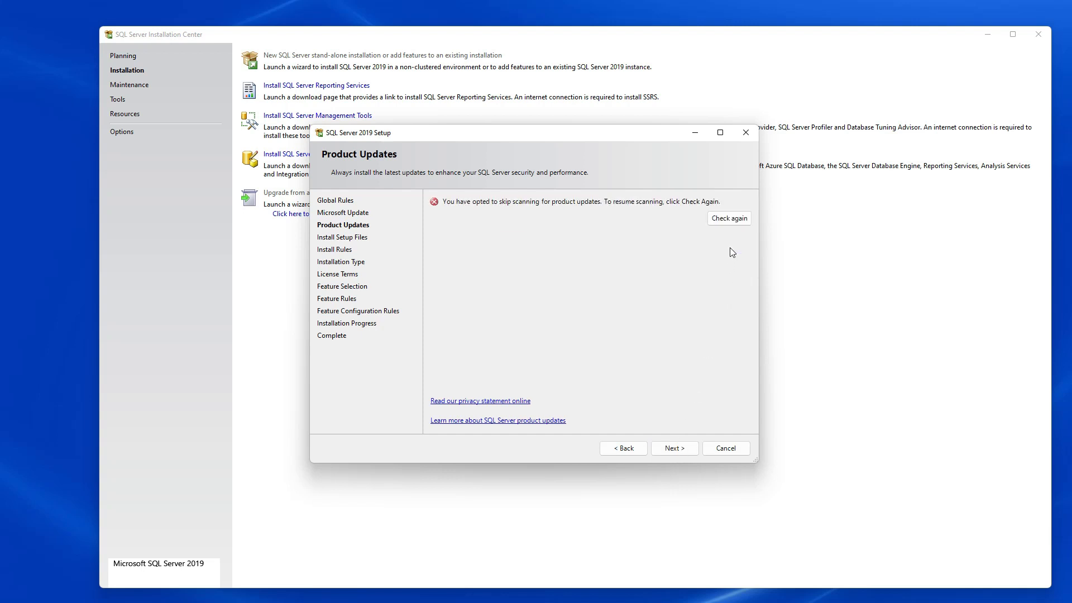
pyautogui.click(678, 449)
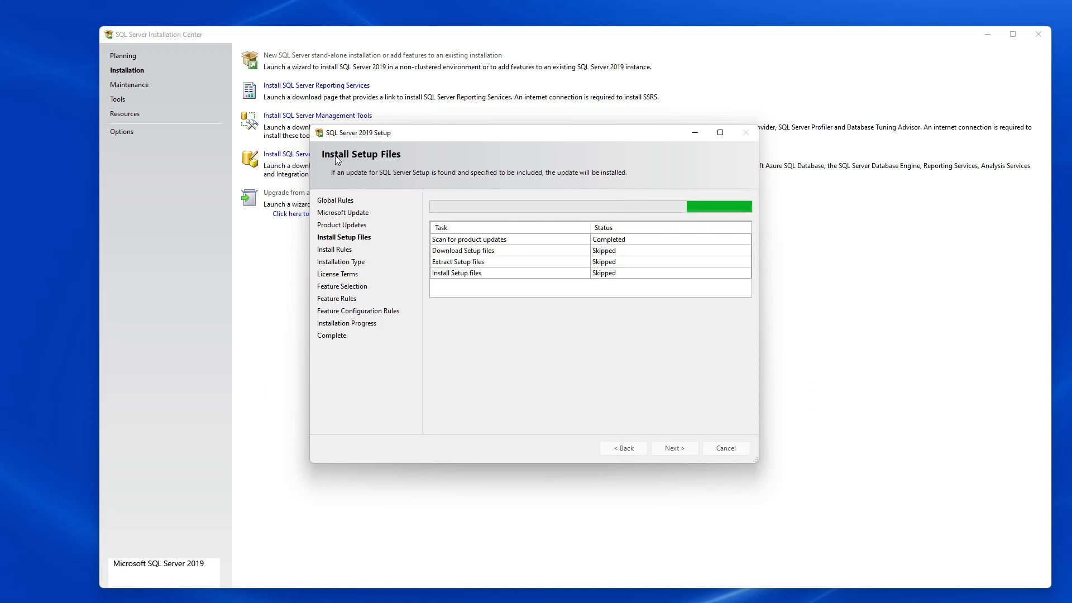
pyautogui.moveTo(310, 125); pyautogui.dragTo(75, 32)
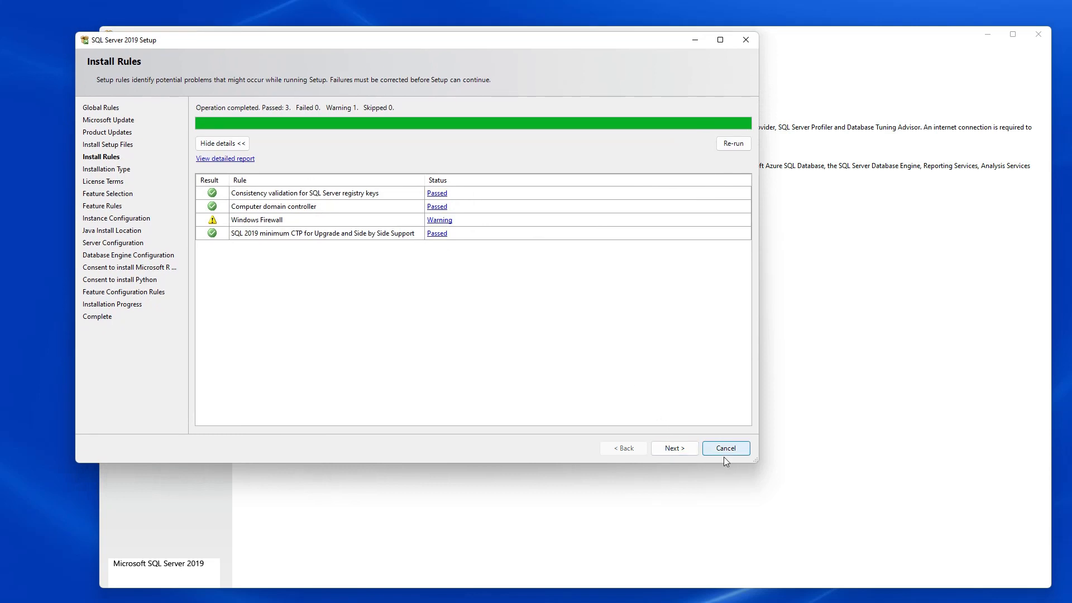
pyautogui.moveTo(751, 461); pyautogui.dragTo(1049, 593)
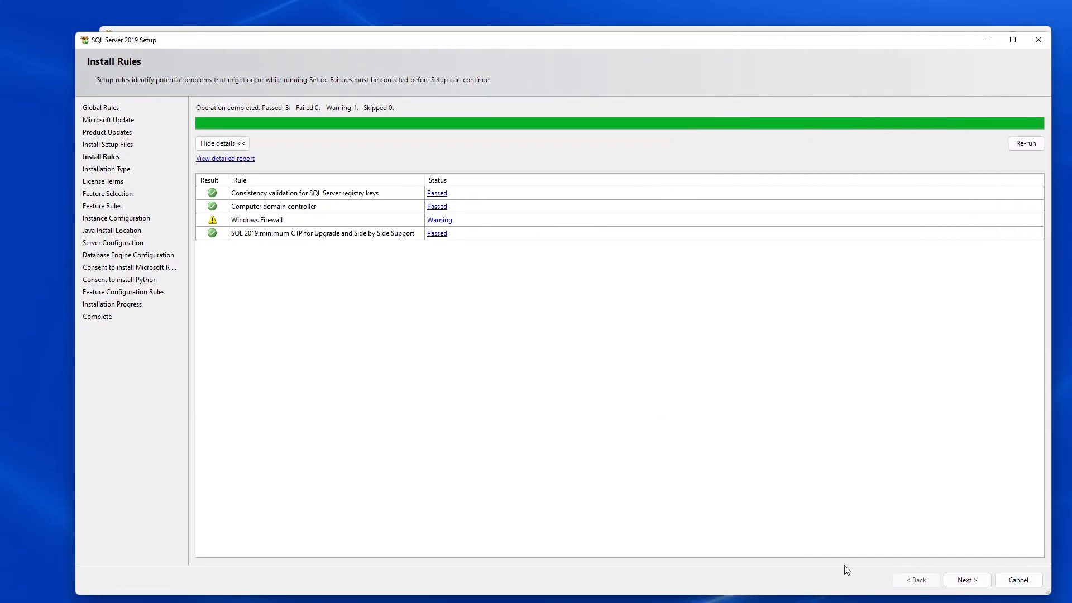
pyautogui.click(963, 580)
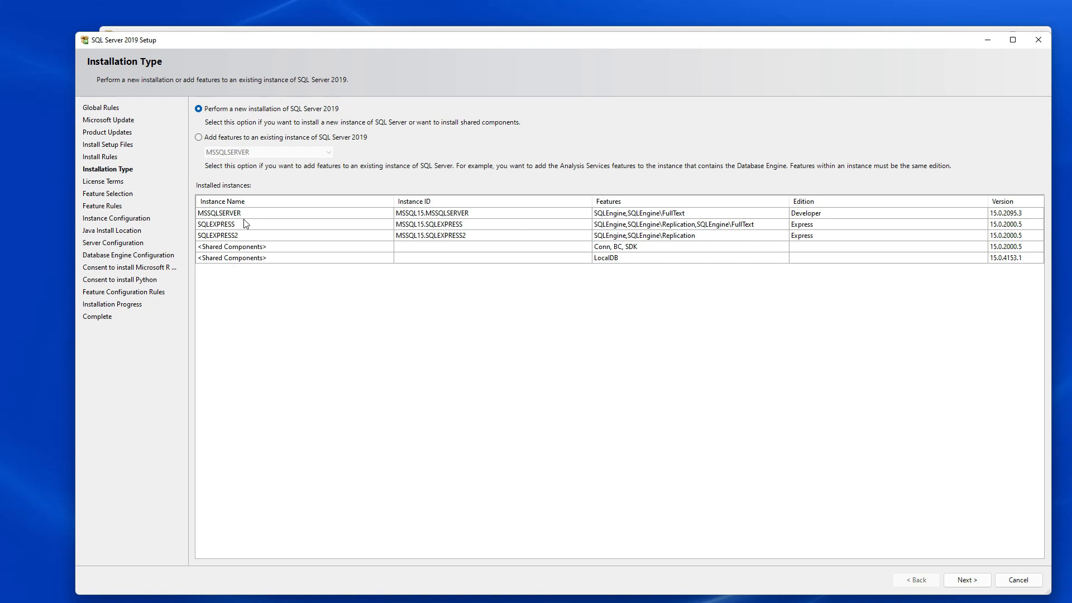
# Step: Keep the option to perform a new installation of SQL Server 2019 and accept the license terms
pyautogui.click(966, 581)
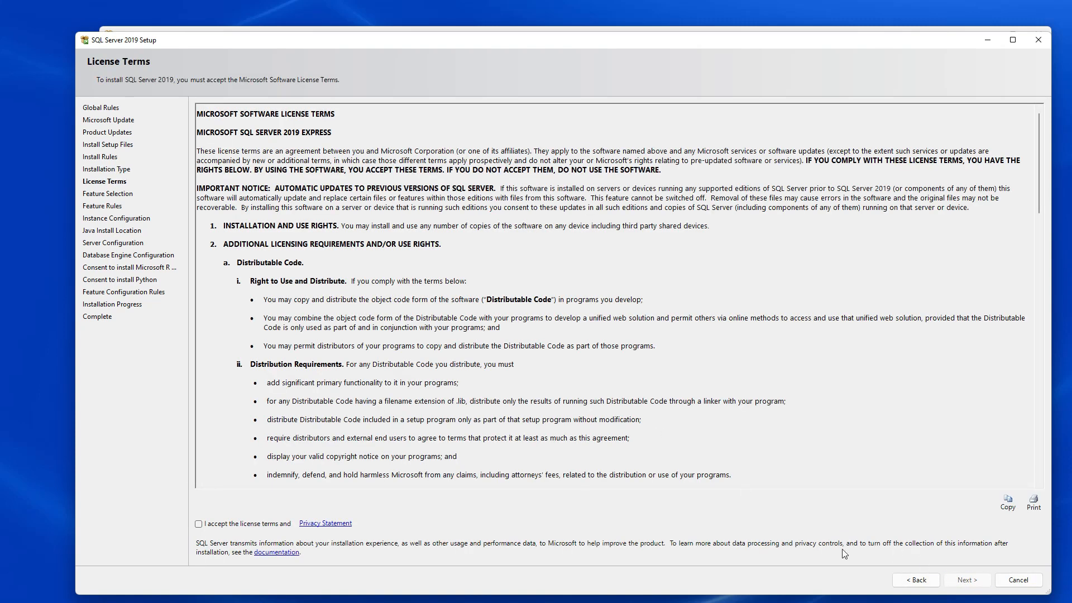
pyautogui.click(234, 524)
pyautogui.click(961, 580)
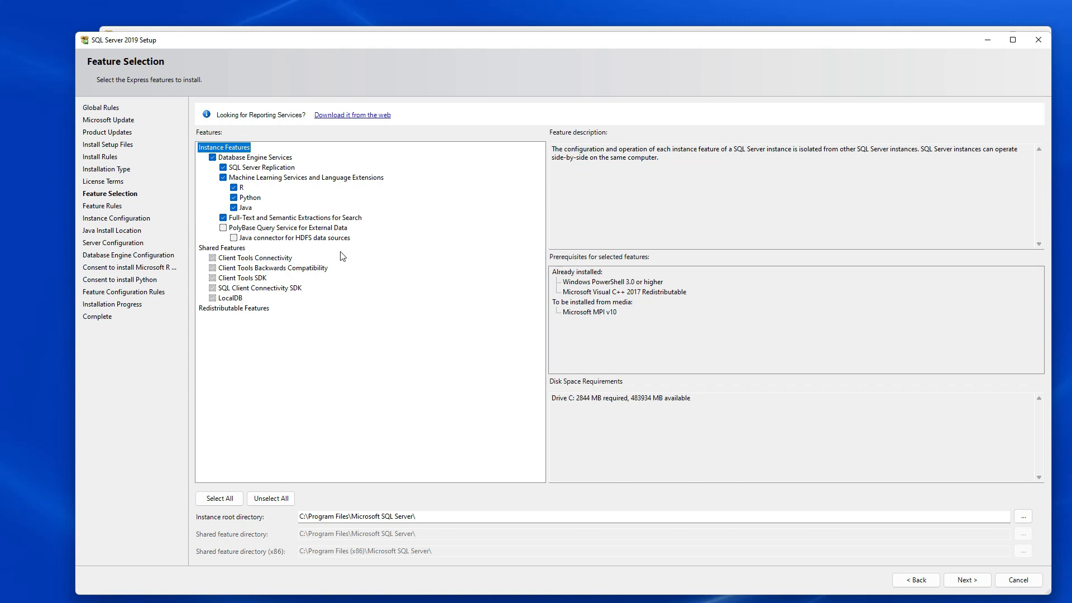
# Step: Exclude Machine Learning Services and Language Extensions from the features and name the instance SQLExpress3
pyautogui.click(223, 178)
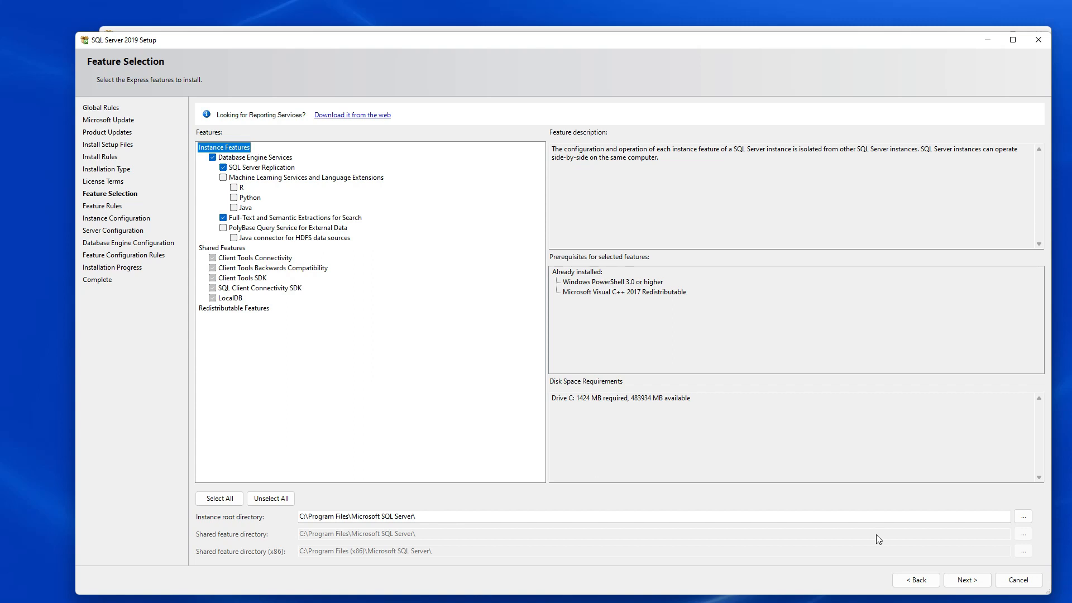
pyautogui.click(977, 583)
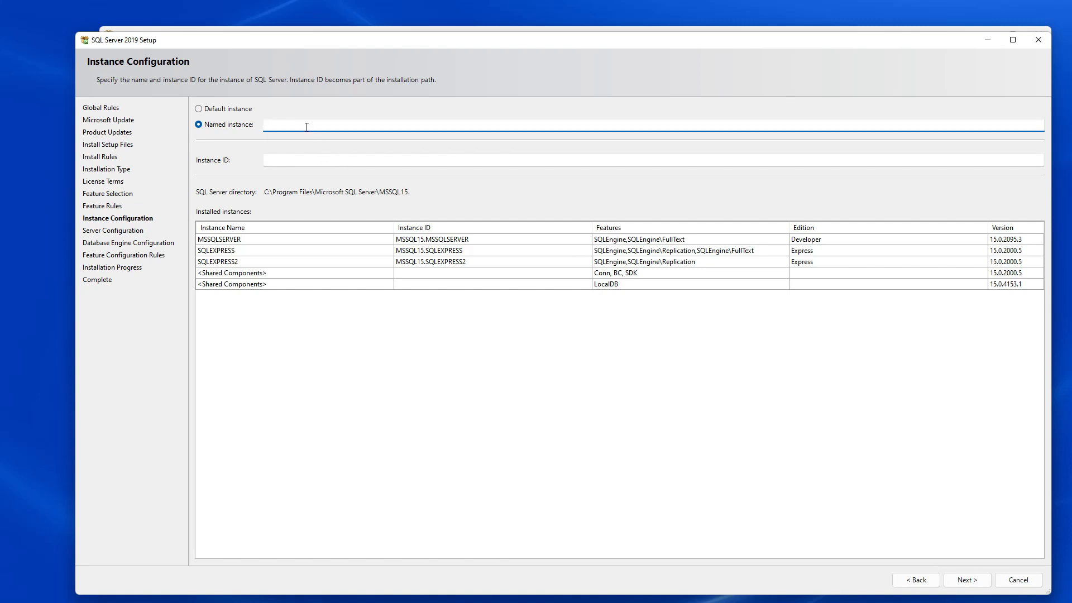
pyautogui.write('SQLExpress3')
pyautogui.click(969, 578)
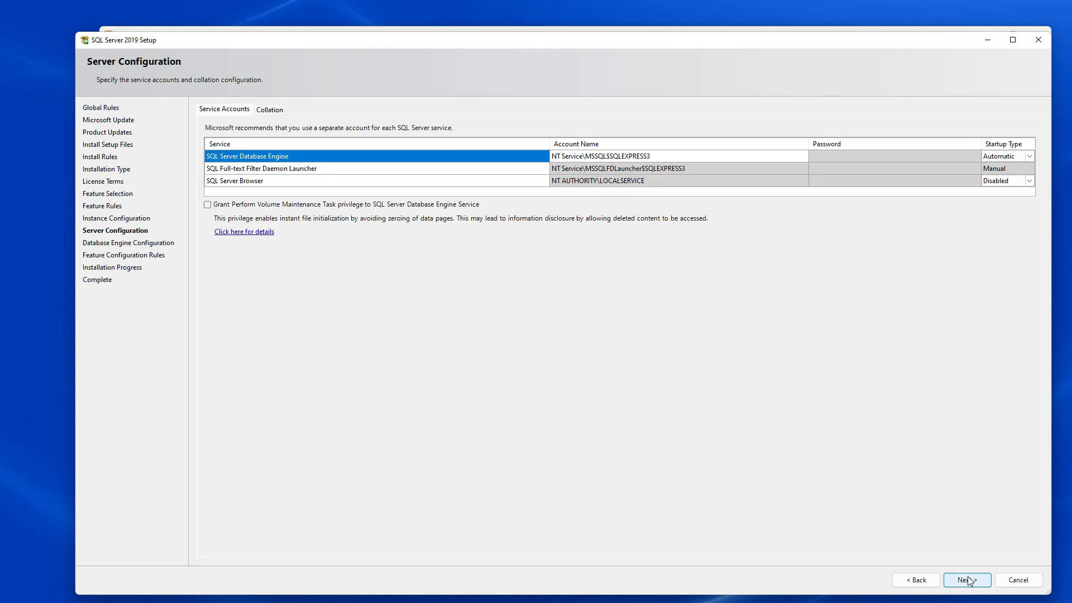
# Step: Install the instance with the default service accounts and Windows authentication mode, and close the setup wizard and Installation Center
pyautogui.click(967, 580)
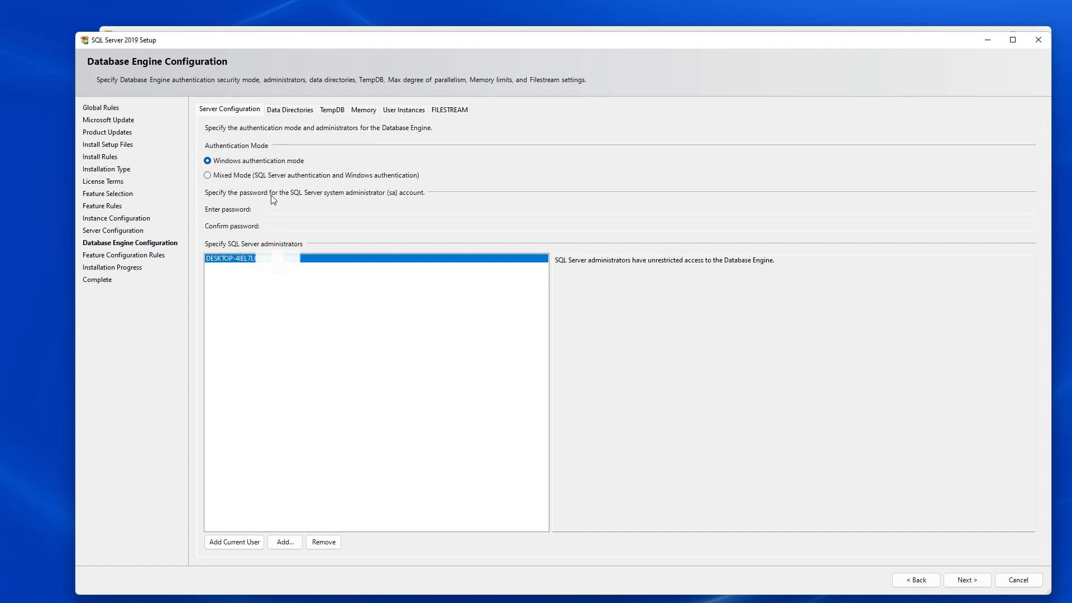
pyautogui.click(237, 175)
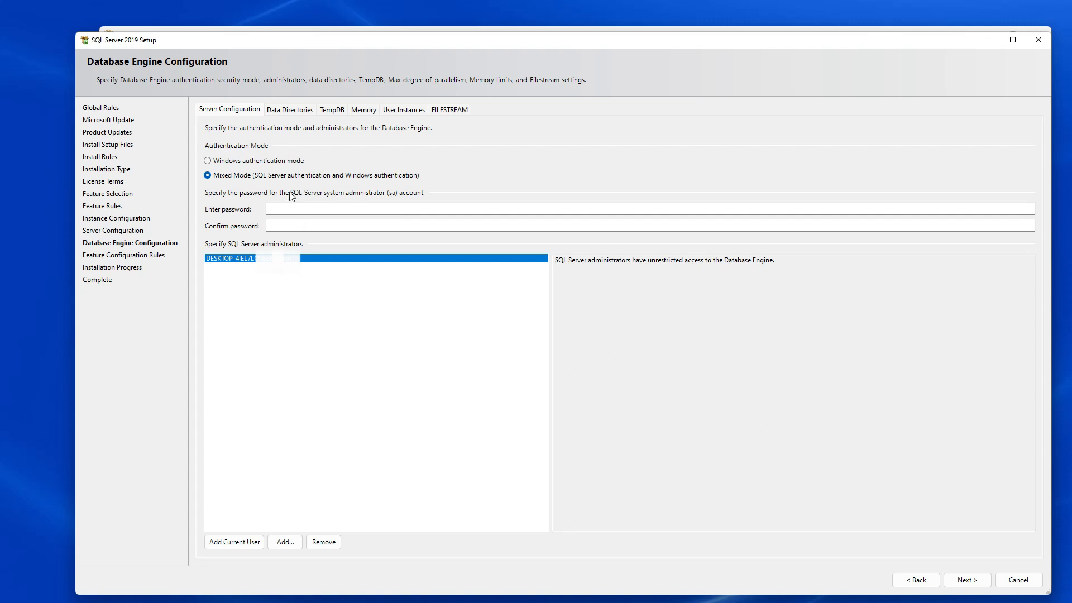
pyautogui.click(224, 162)
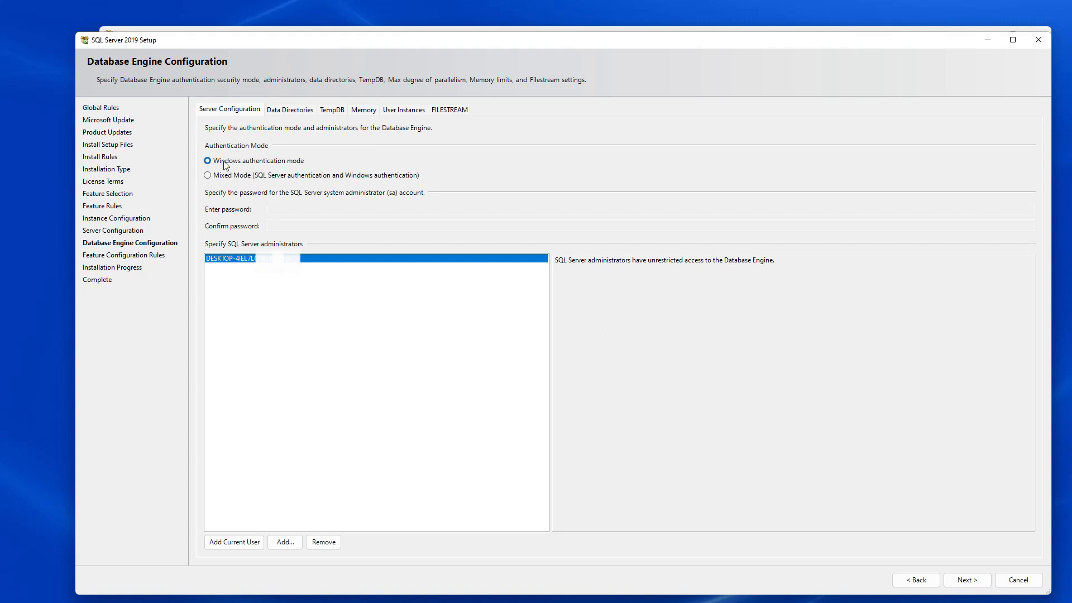
pyautogui.click(964, 581)
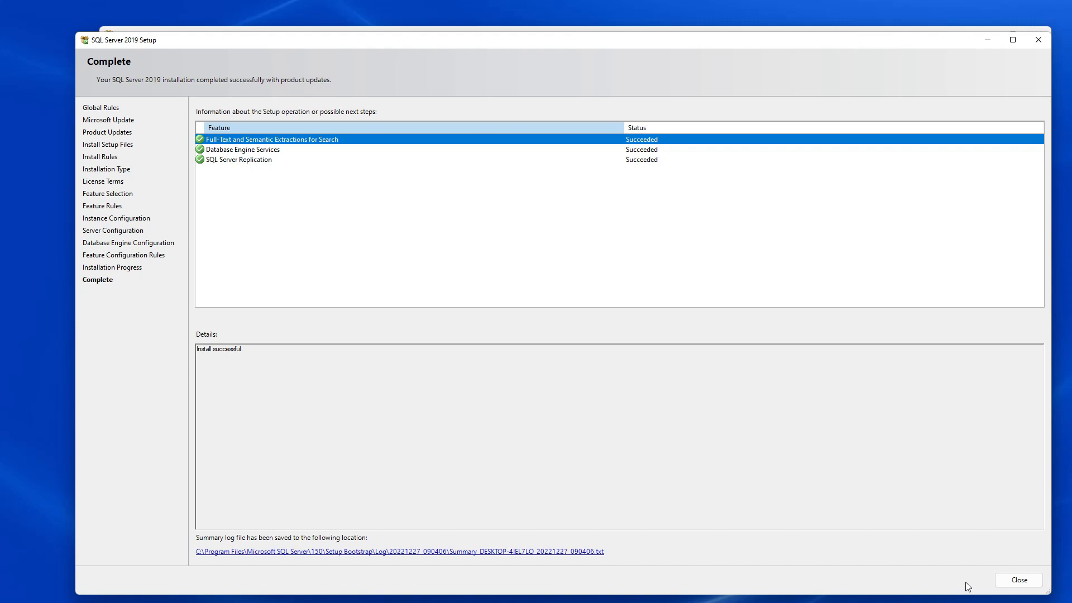
pyautogui.click(1014, 581)
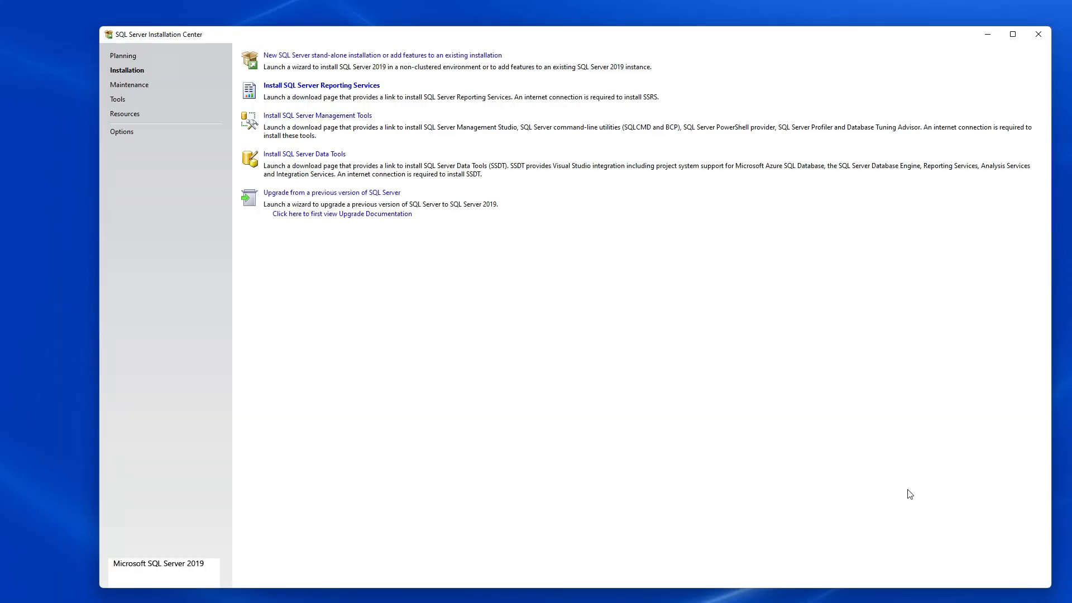
pyautogui.click(1039, 35)
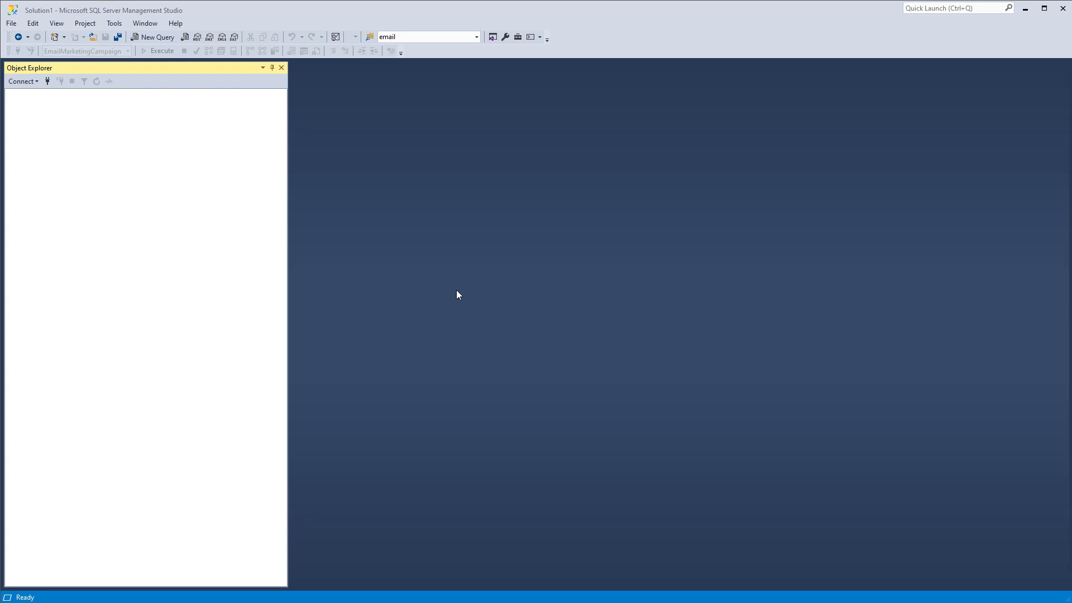
# Step: In SQL Server Management Studio, connect to the Database Engine at DESKTOP-4IEL7LO\SQLExpress3 using Windows Authentication
pyautogui.click(24, 81)
pyautogui.click(32, 94)
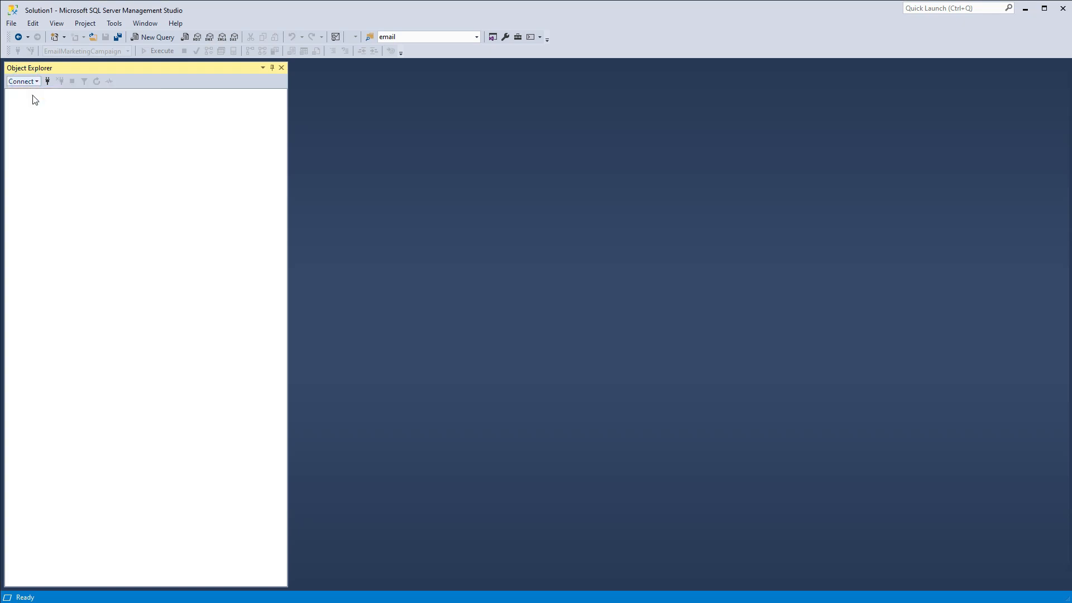
pyautogui.click(591, 224)
pyautogui.click(596, 221)
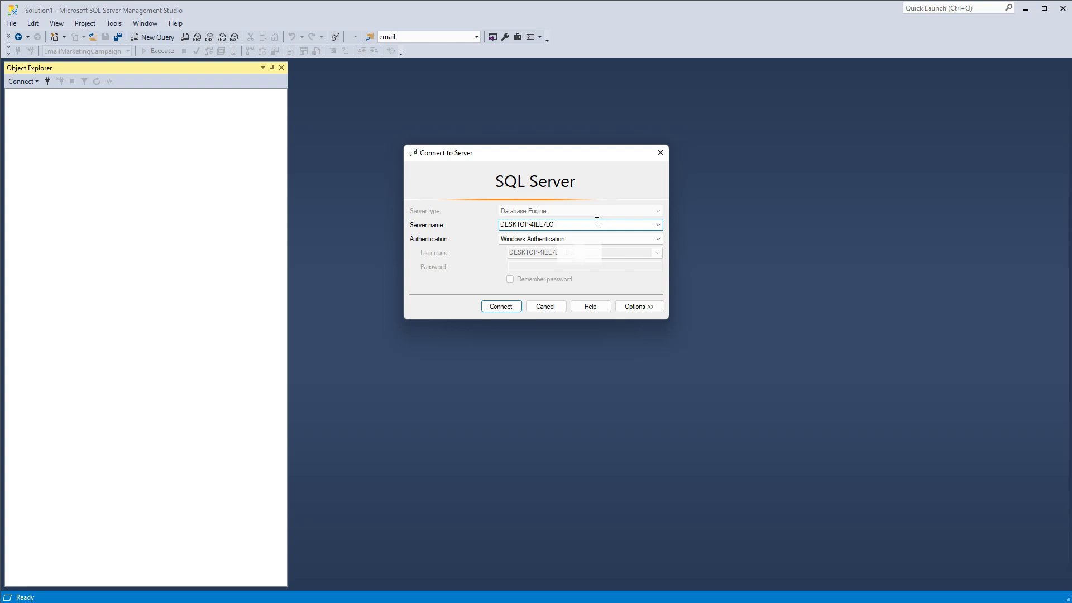
pyautogui.write('\\SQLExpress3')
pyautogui.click(499, 308)
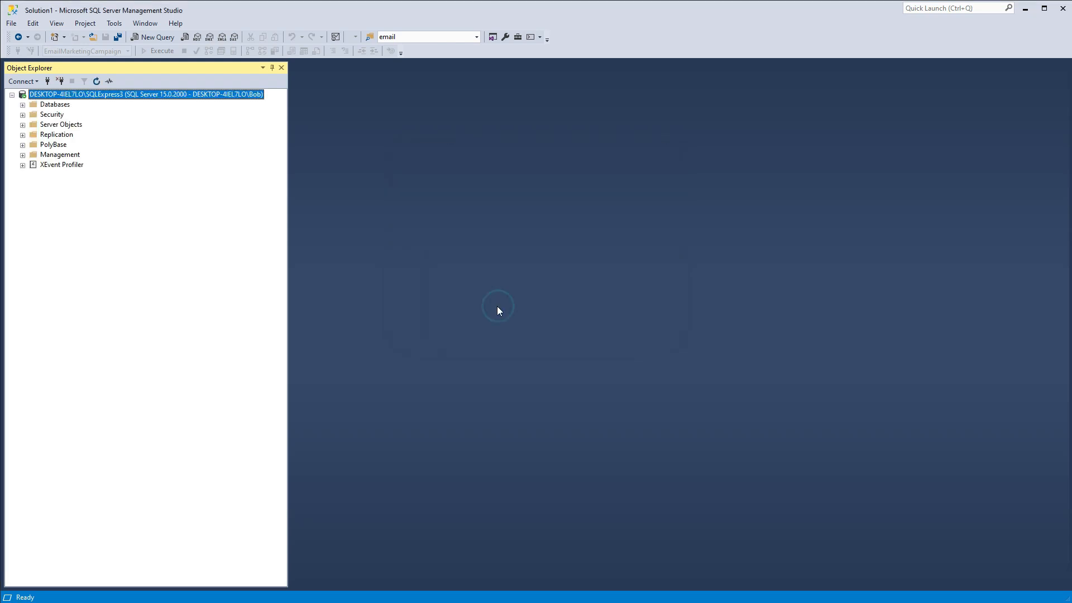
# Step: Create a database named Test on the SQLExpress3 instance, keeping the default owner, file sizes and paths
pyautogui.click(22, 105)
pyautogui.rightClick(56, 106)
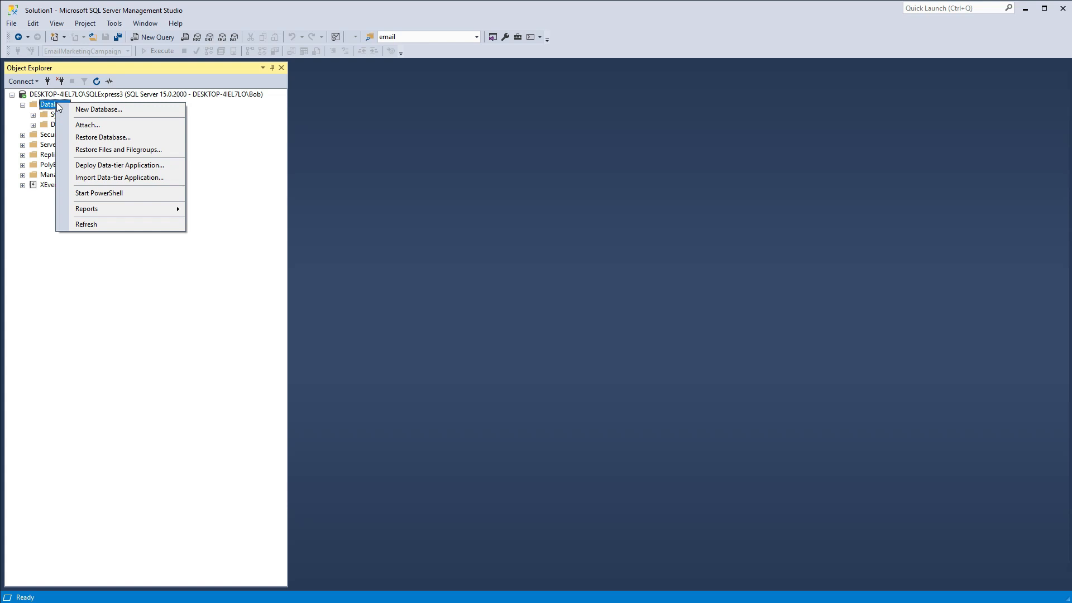
pyautogui.click(110, 115)
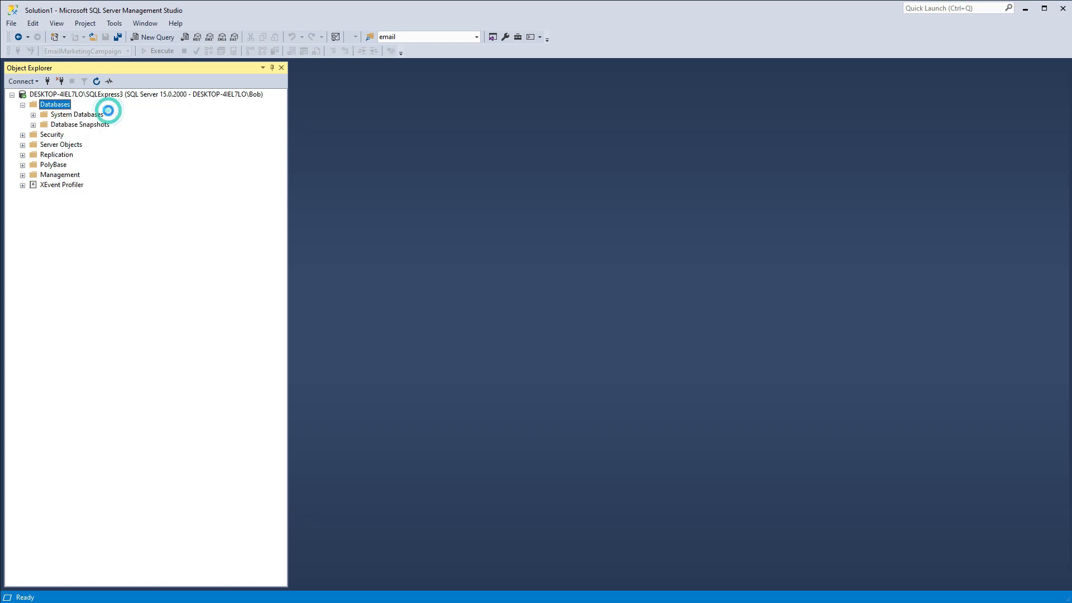
pyautogui.write('Test')
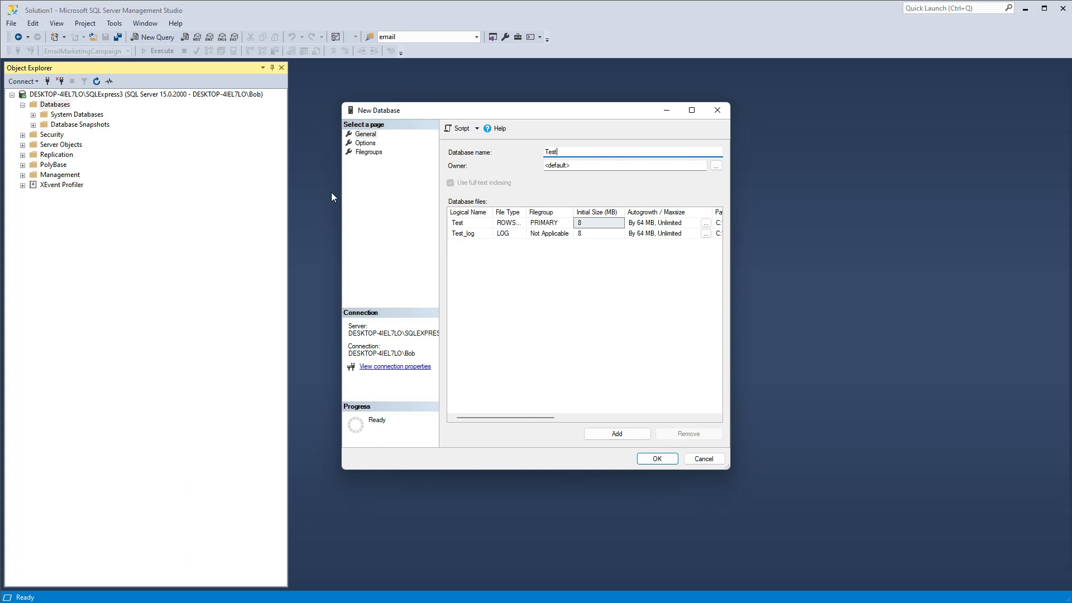
pyautogui.moveTo(341, 103); pyautogui.dragTo(30, 45)
pyautogui.moveTo(727, 465); pyautogui.dragTo(928, 512)
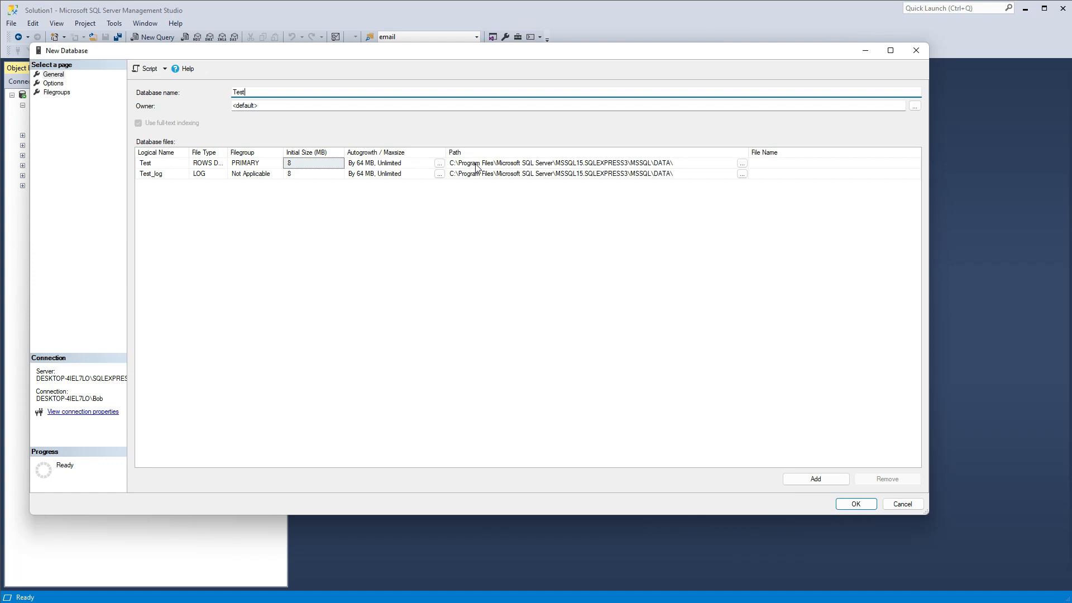
pyautogui.click(476, 167)
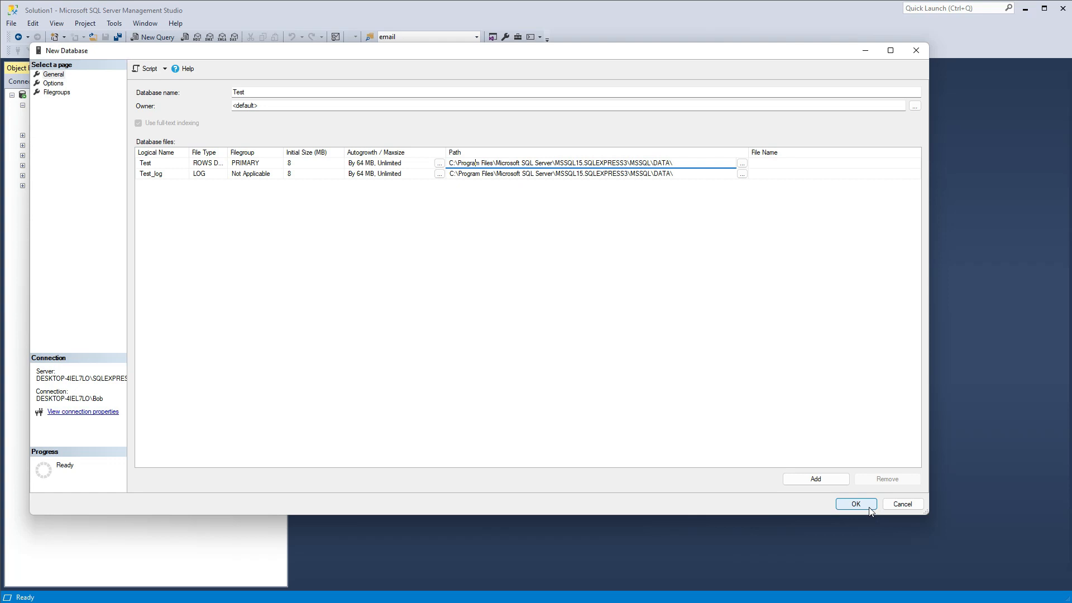
pyautogui.click(846, 505)
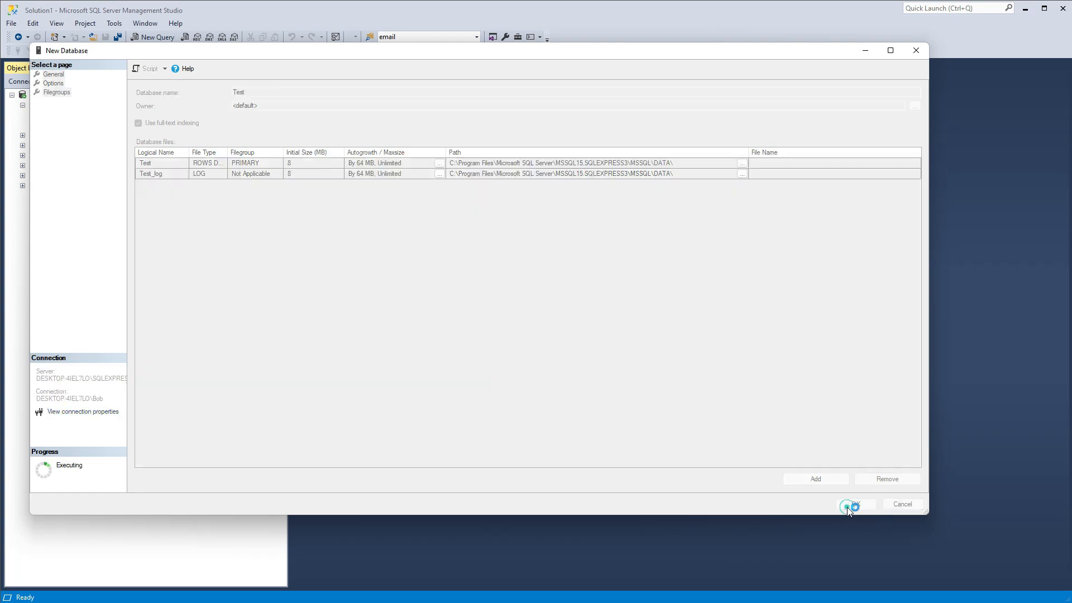